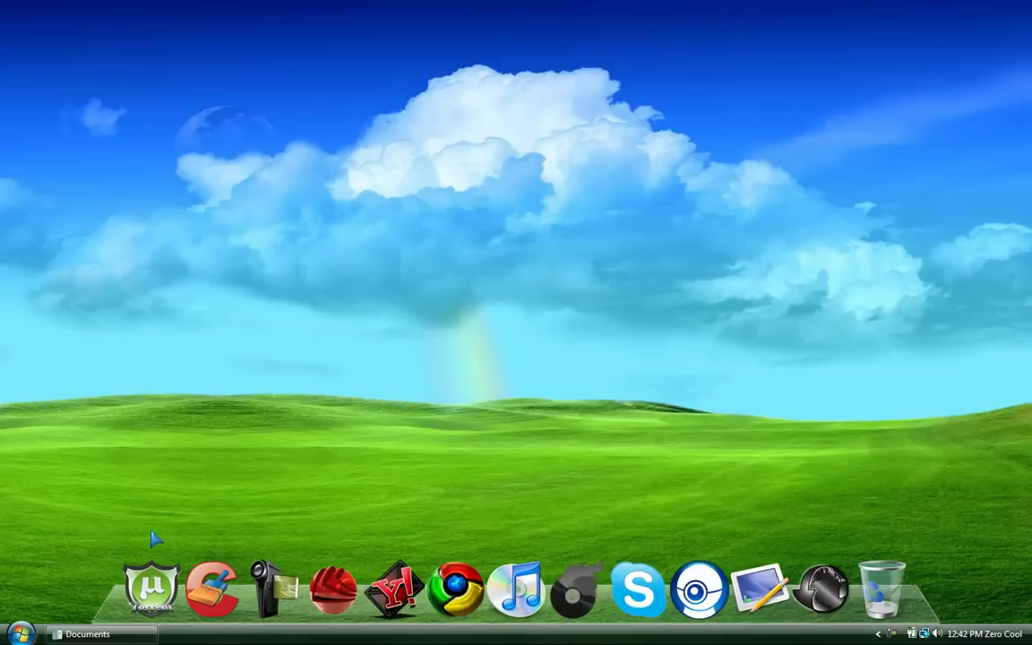
Open the Start menu to reach Windows Live Movie Maker.
key("super")
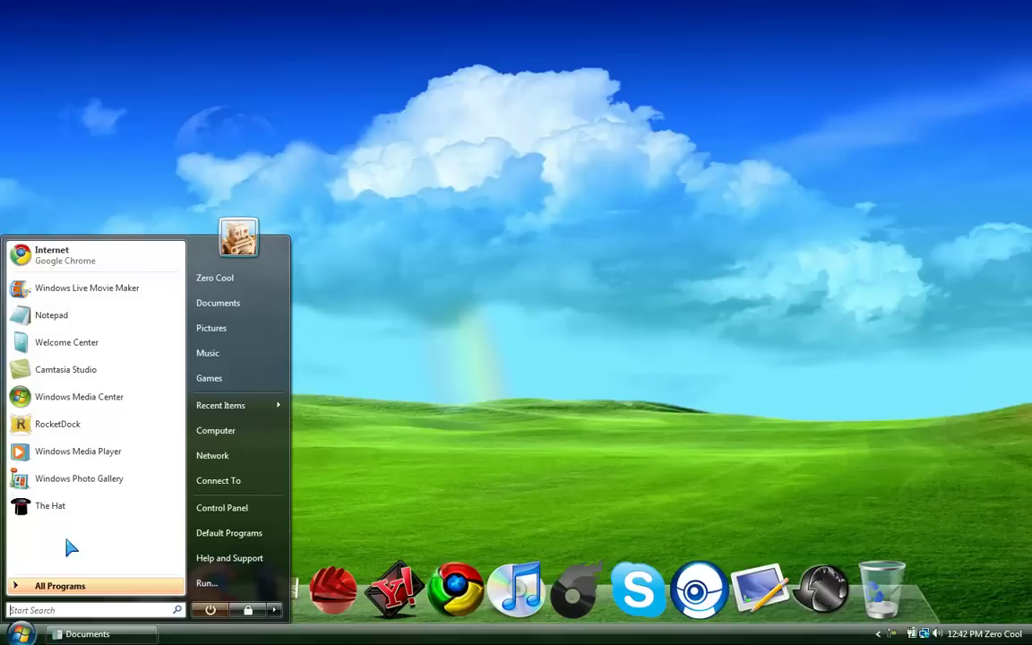
Launch Movie Maker, drag in the Backup Intro (not HD) clip, and close the Documents window.
left_click(100, 294)
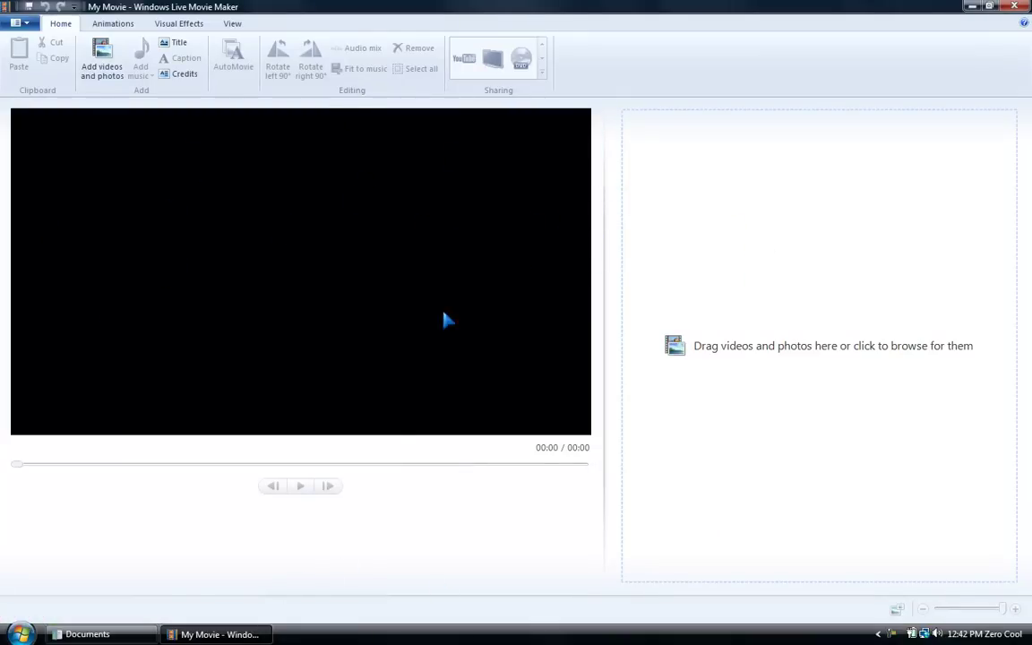
left_click(88, 635)
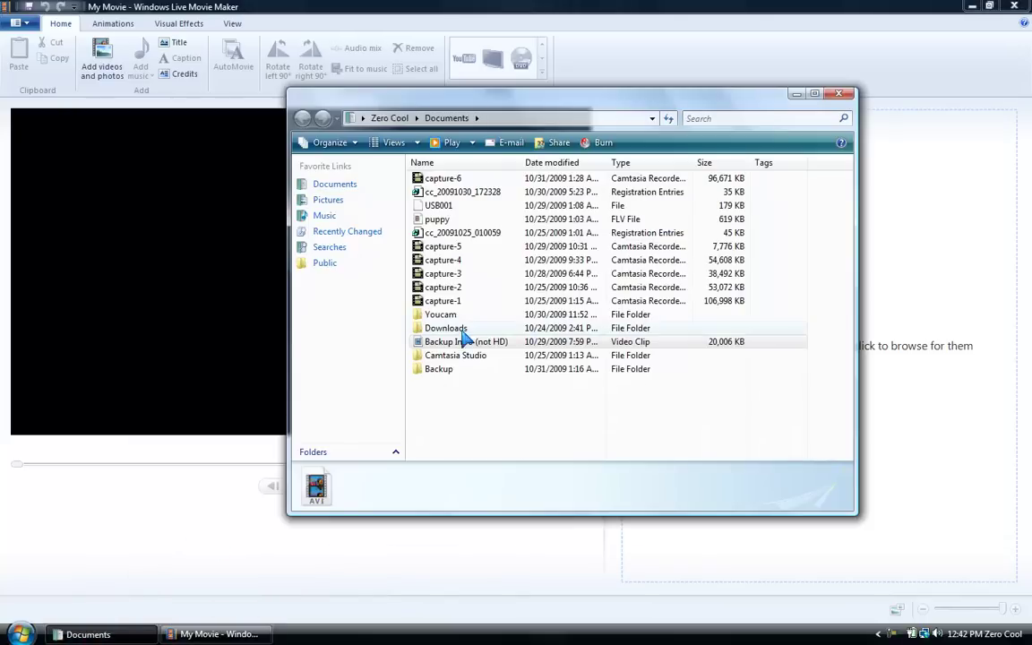
left_click_drag(461, 341, 896, 307)
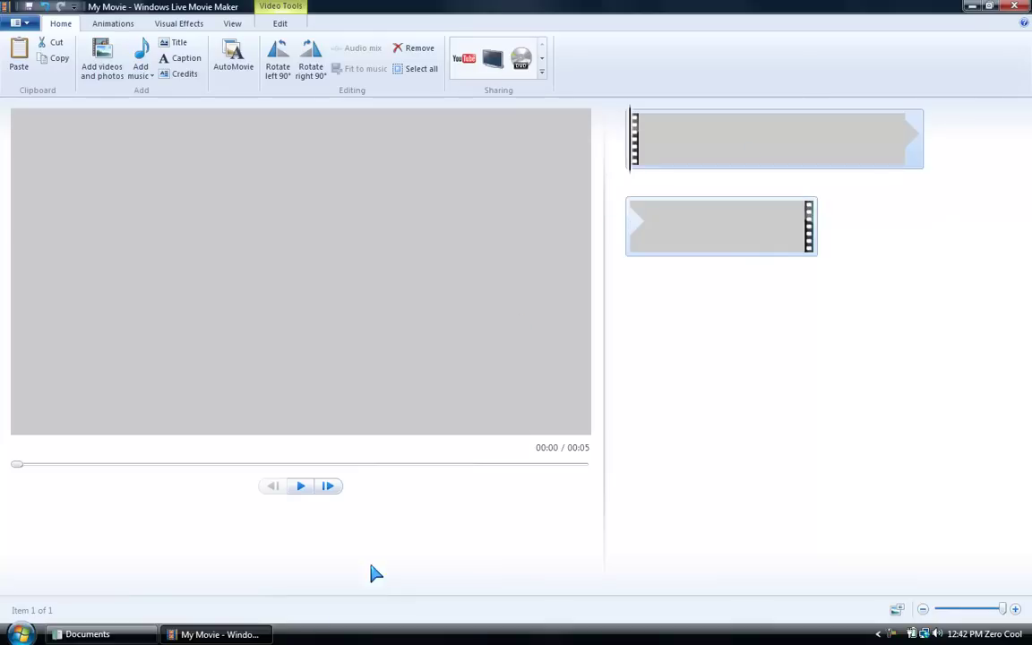
right_click(143, 634)
left_click(146, 628)
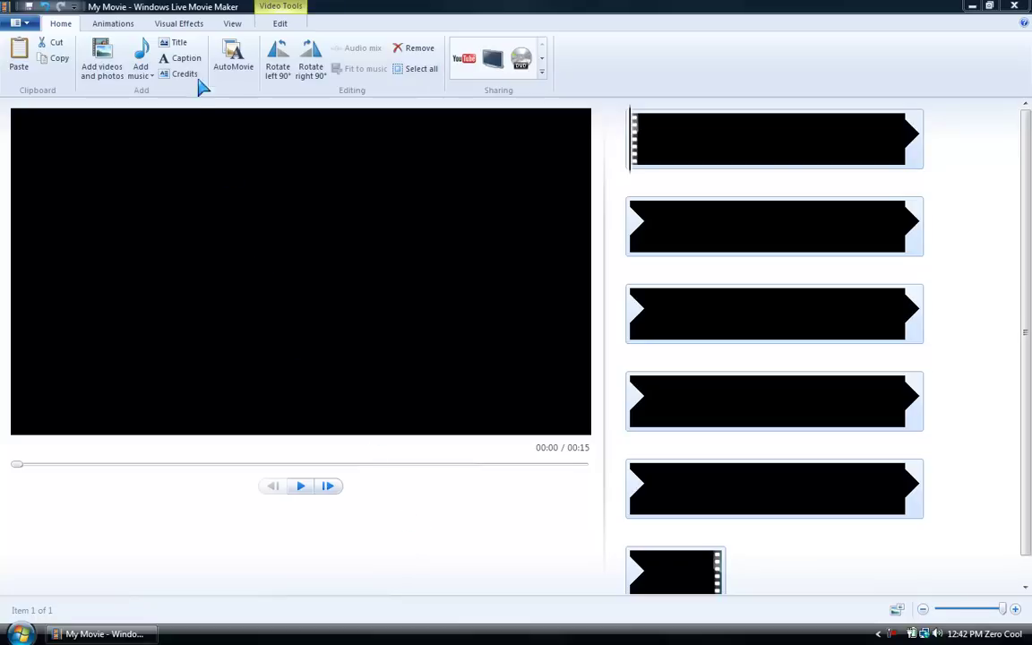
Try Standard 4:3 aspect ratio, widen the preview, then revert to Widescreen 16:9.
left_click(232, 24)
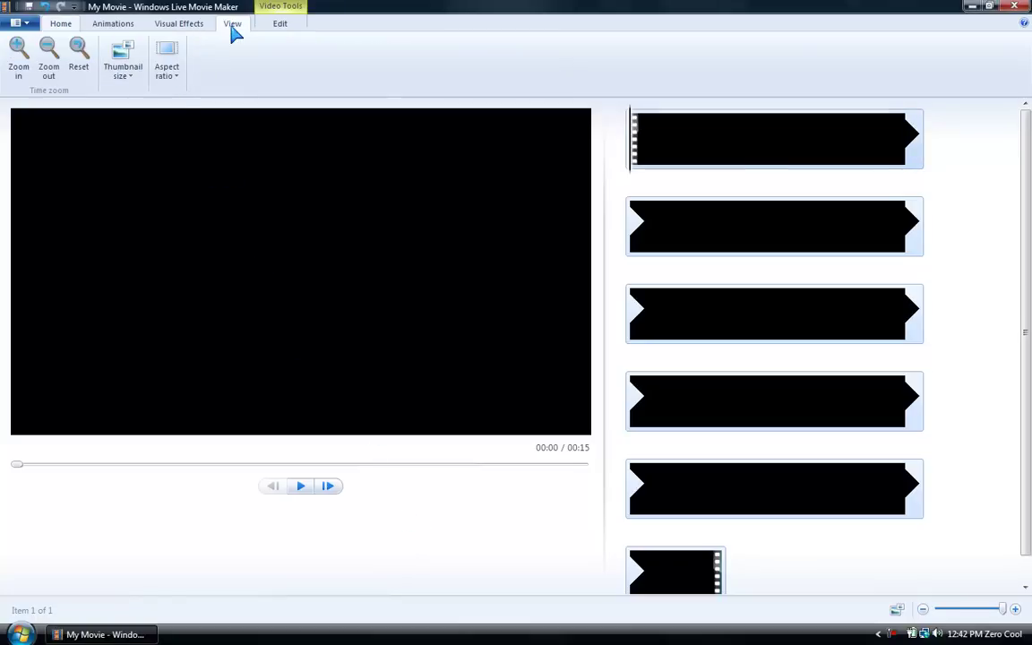
left_click(167, 67)
left_click(187, 99)
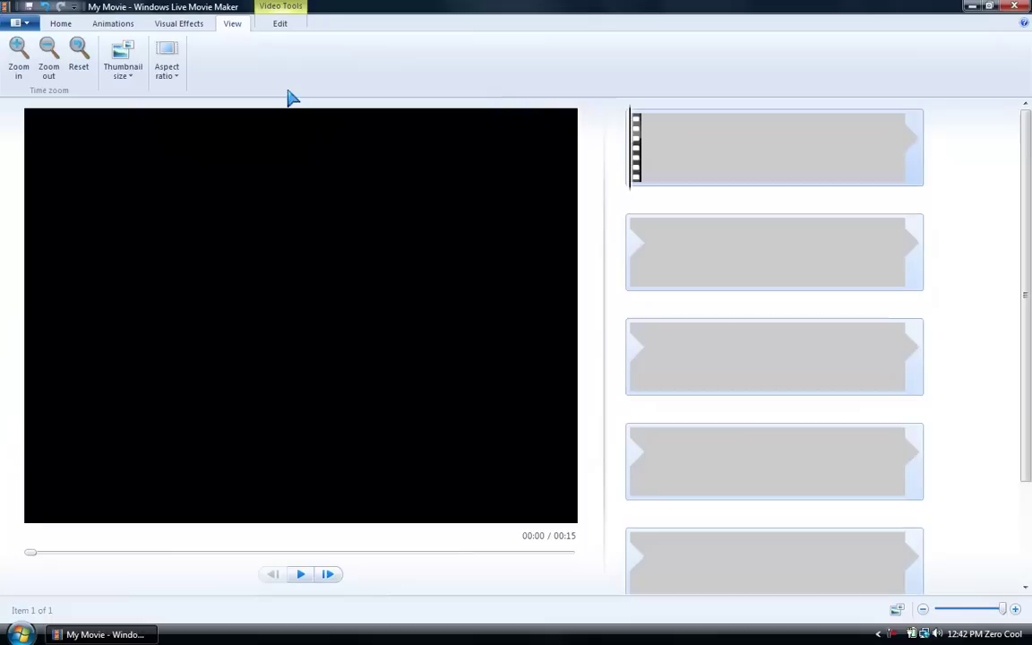
left_click_drag(607, 248, 620, 210)
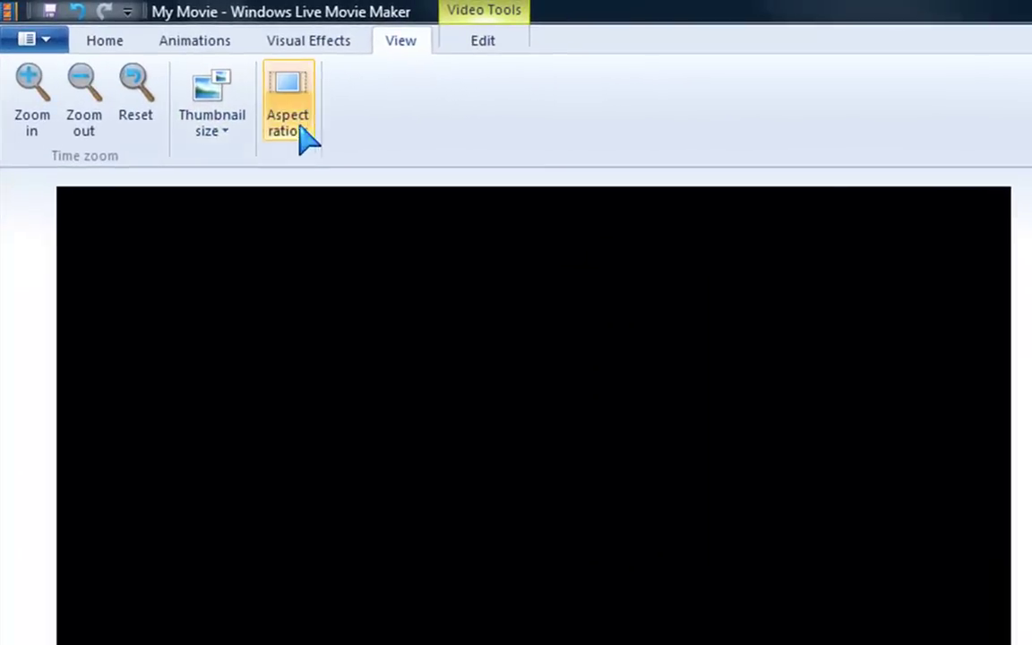
left_click(301, 134)
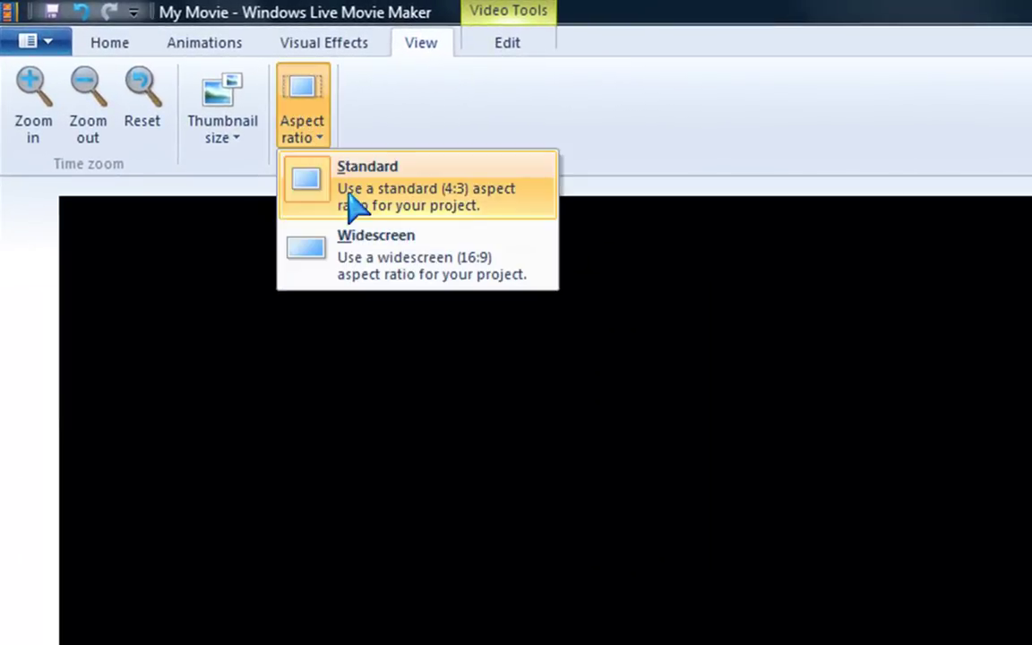
left_click(481, 273)
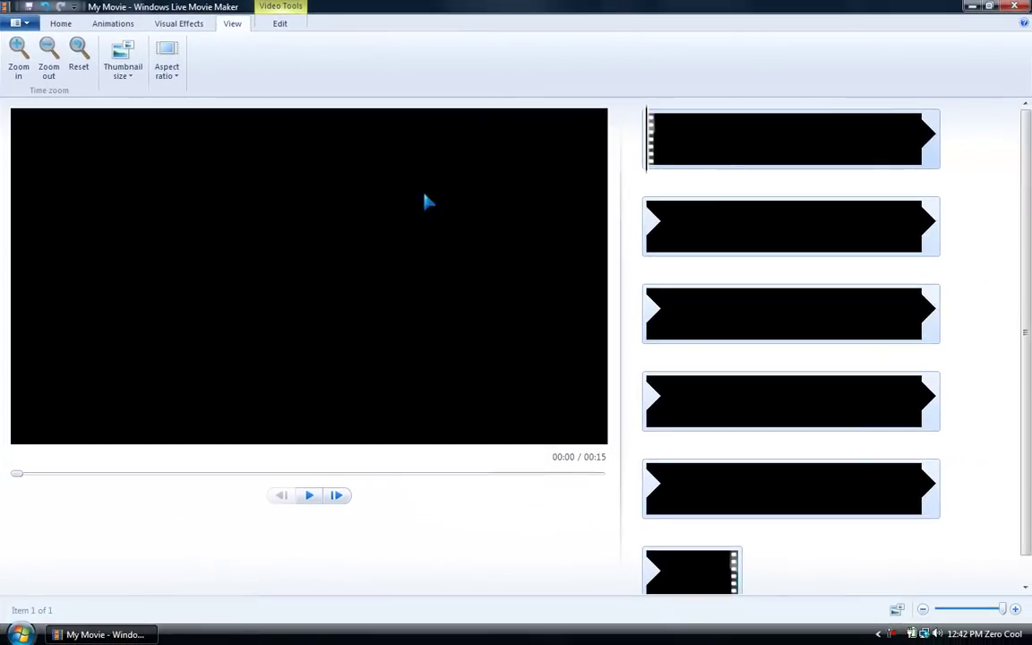
Return to Home, then display the Visual Effects gallery for the clip.
left_click(61, 24)
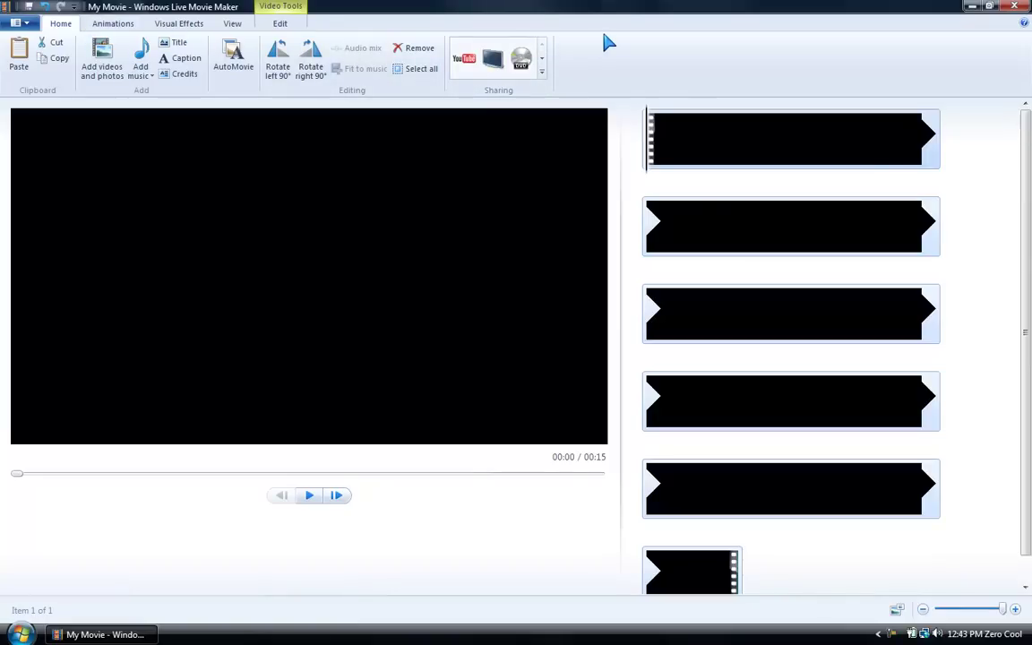
left_click(179, 23)
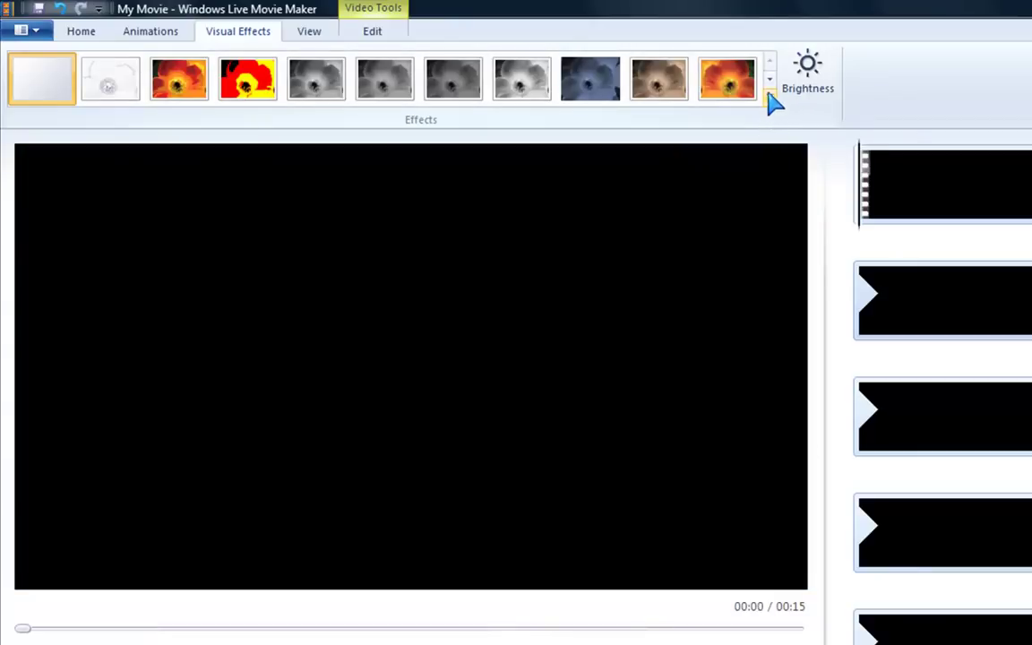
Scroll the visual effects gallery to the next row of effects.
left_click(769, 81)
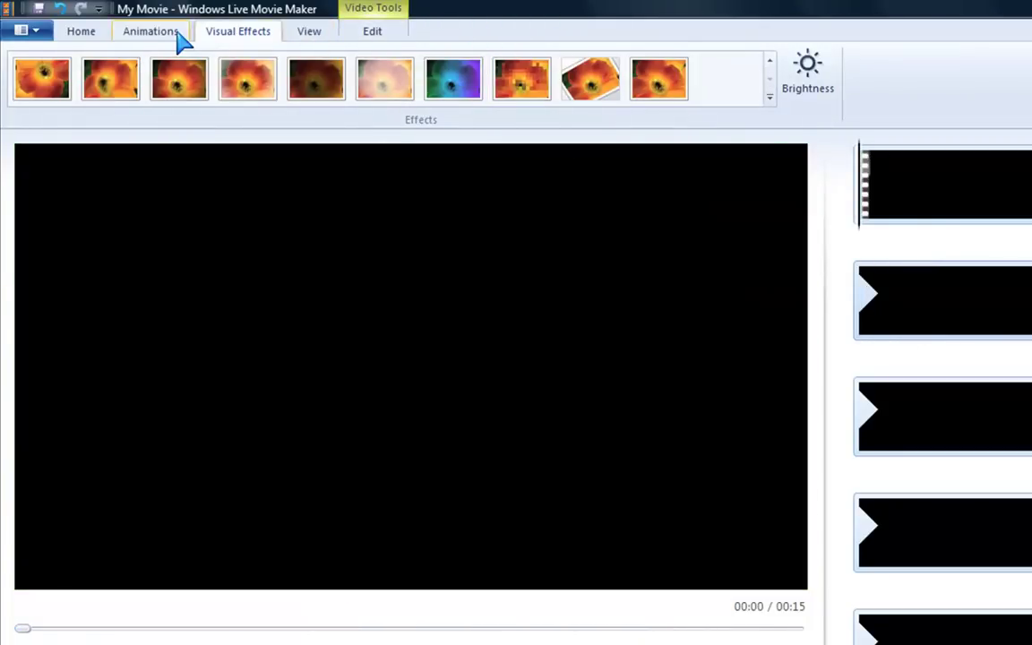
Look over the Animations tab and the clip's fade and trim options, then go back to Home.
left_click(170, 34)
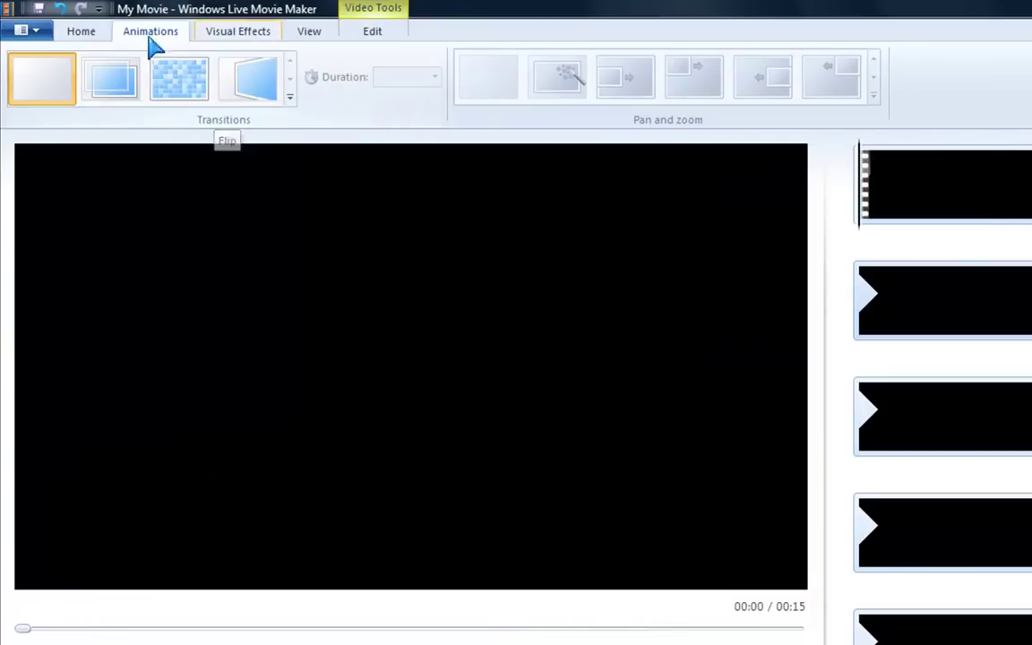
left_click(71, 34)
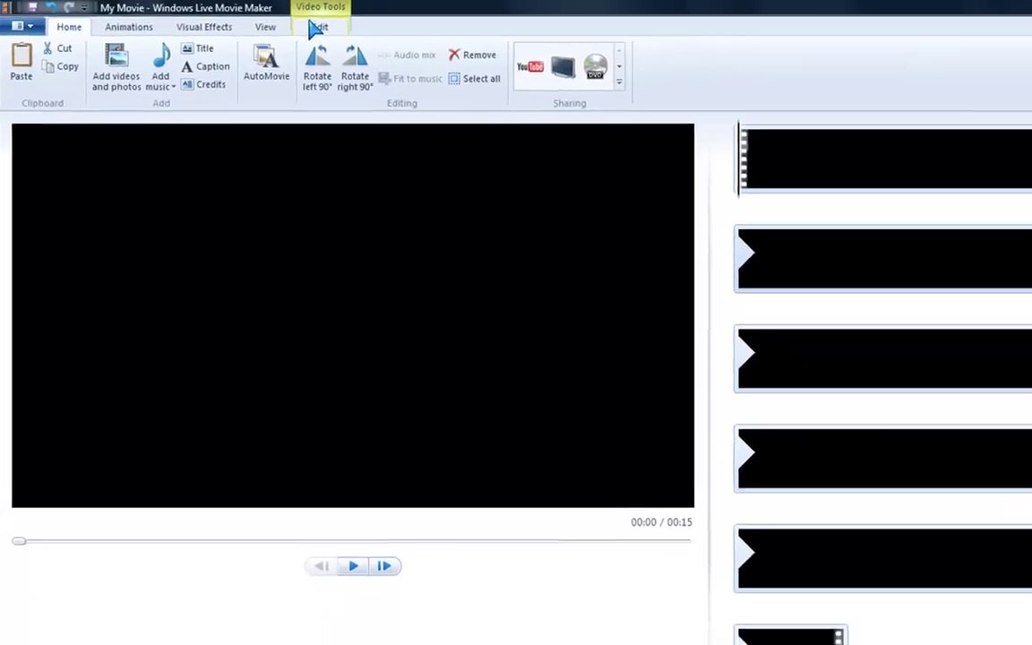
left_click(372, 30)
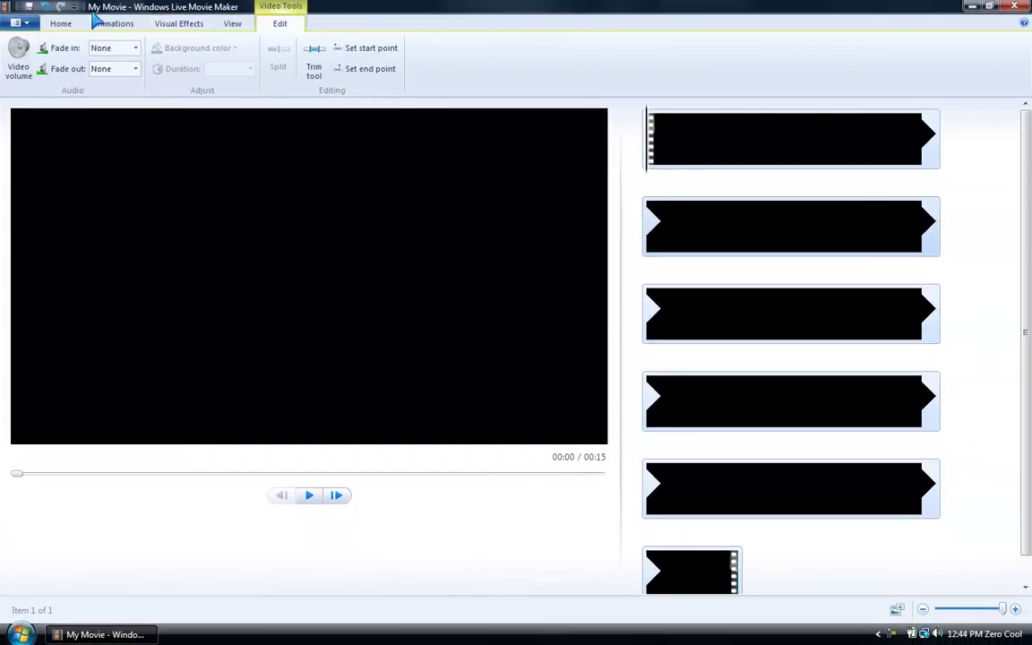
left_click(60, 23)
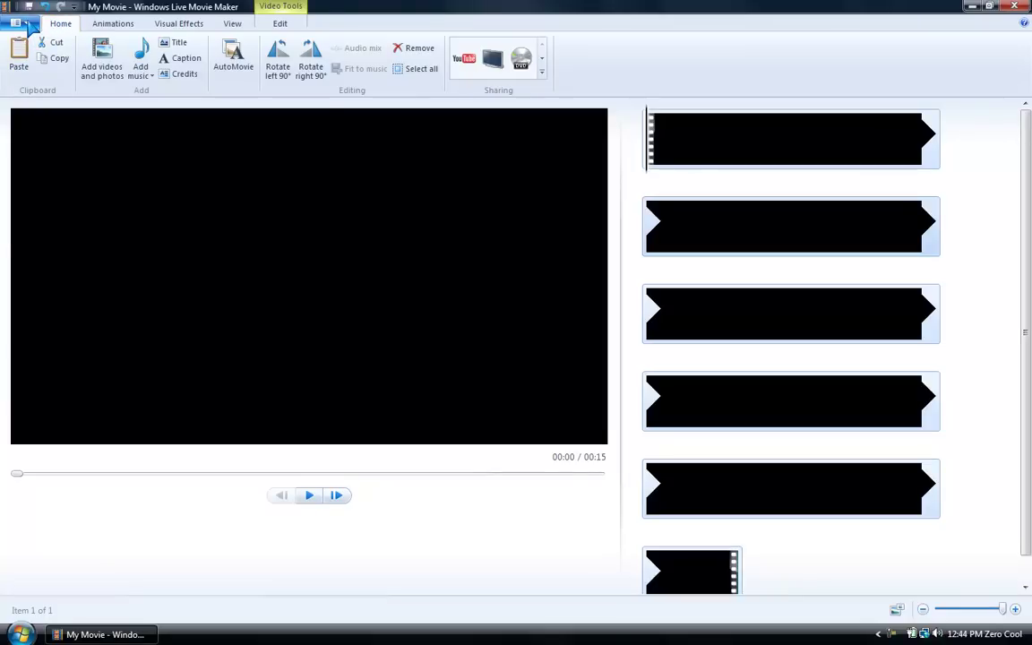
Show the Publish movie choices: YouTube or adding a plug-in.
left_click(27, 24)
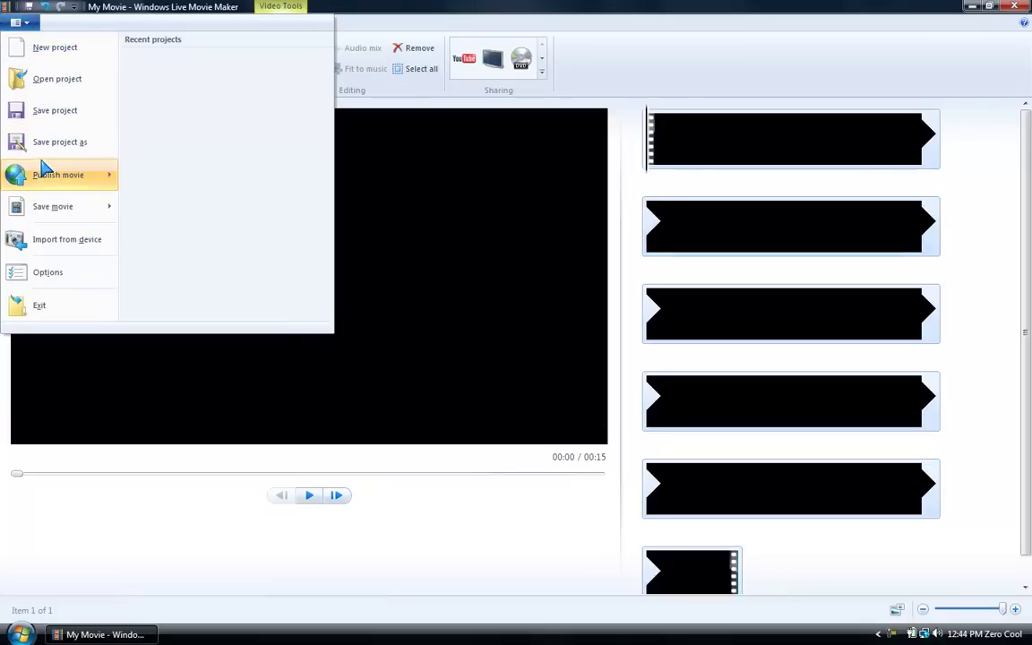
mouse_move(41, 171)
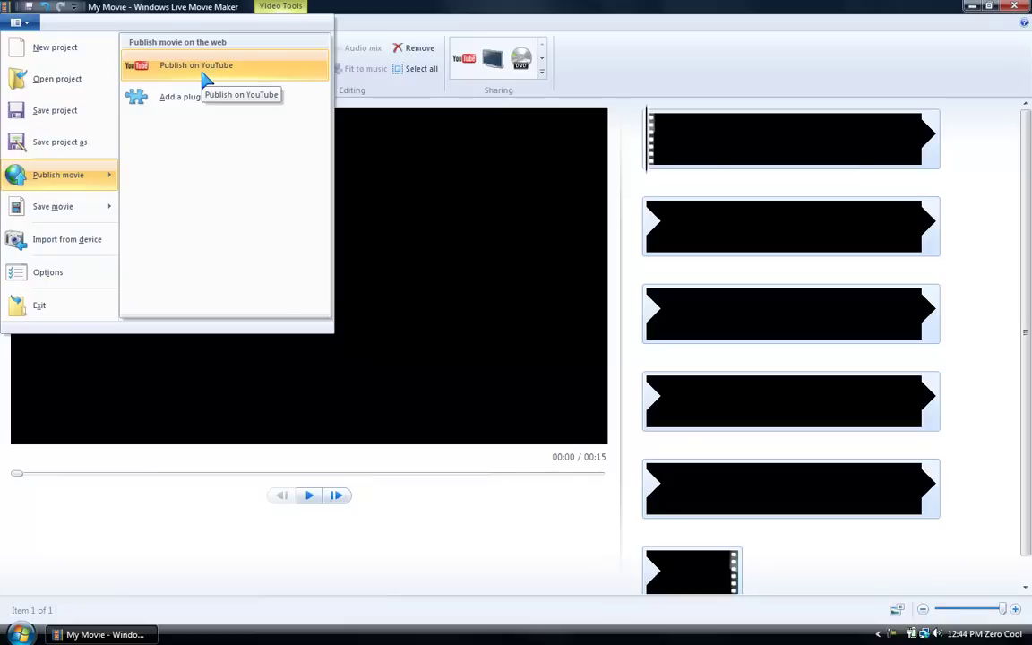
Review the Save movie format list, then close the application menu without choosing one.
mouse_move(51, 208)
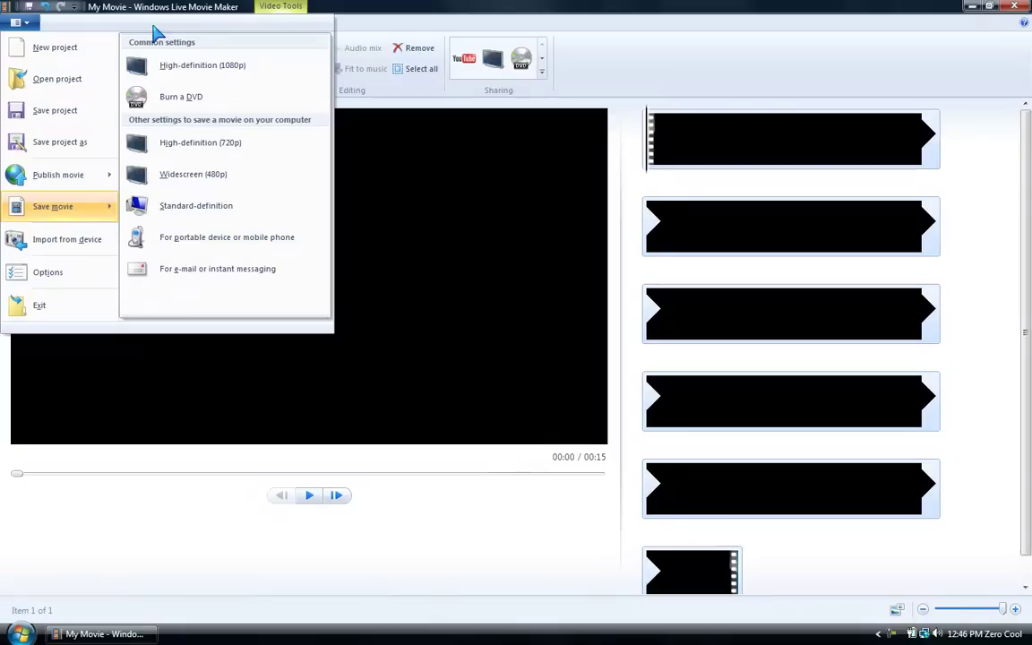
left_click(17, 23)
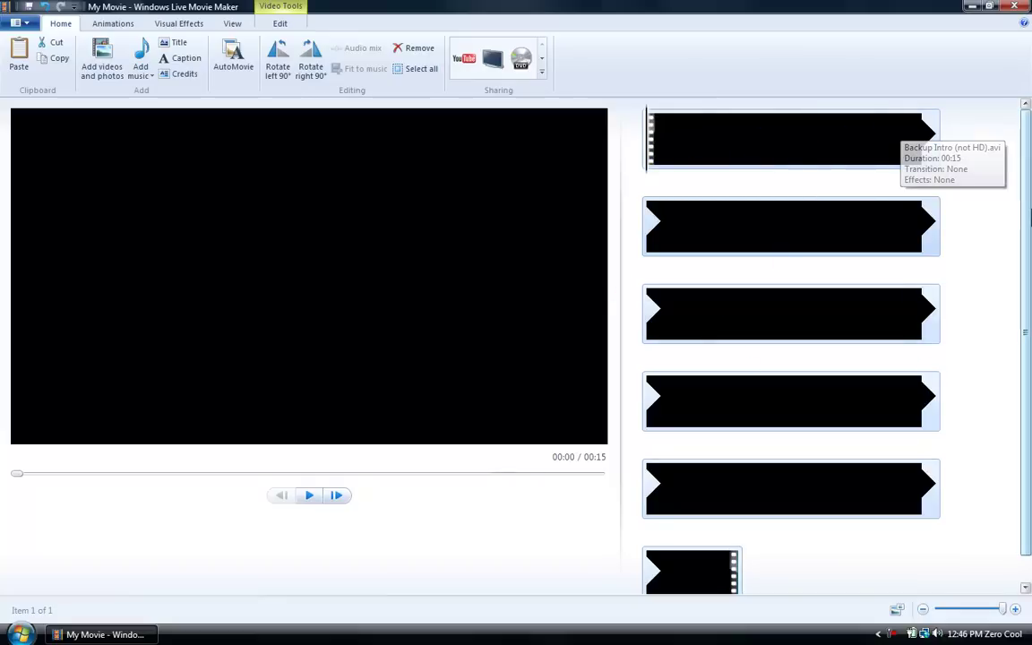
scroll(1023, 326, "down", 1)
scroll(1023, 326, "up", 1)
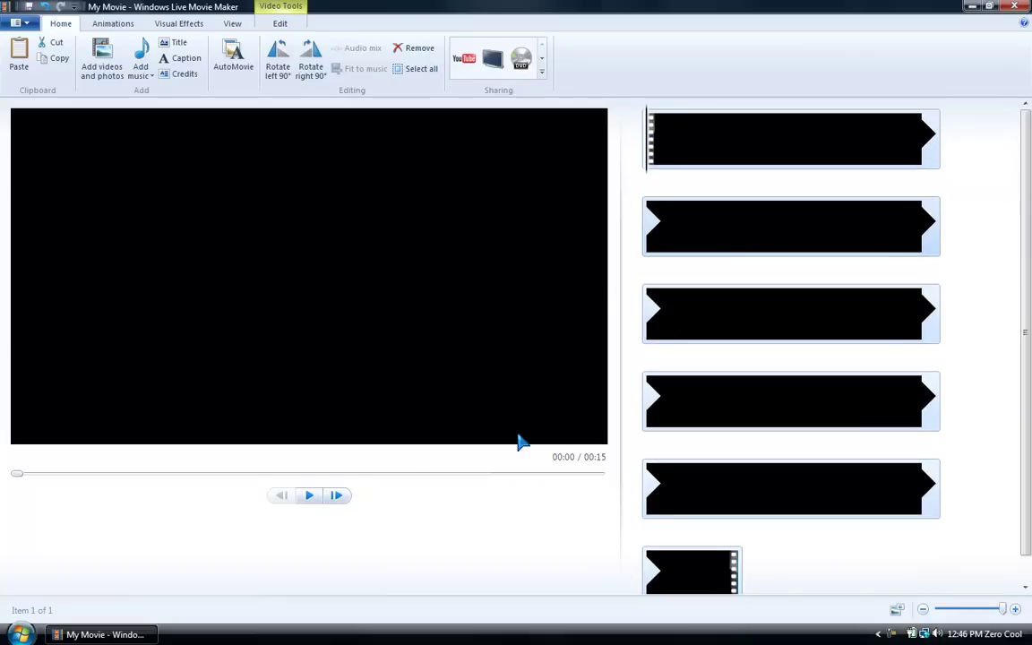
left_click(309, 495)
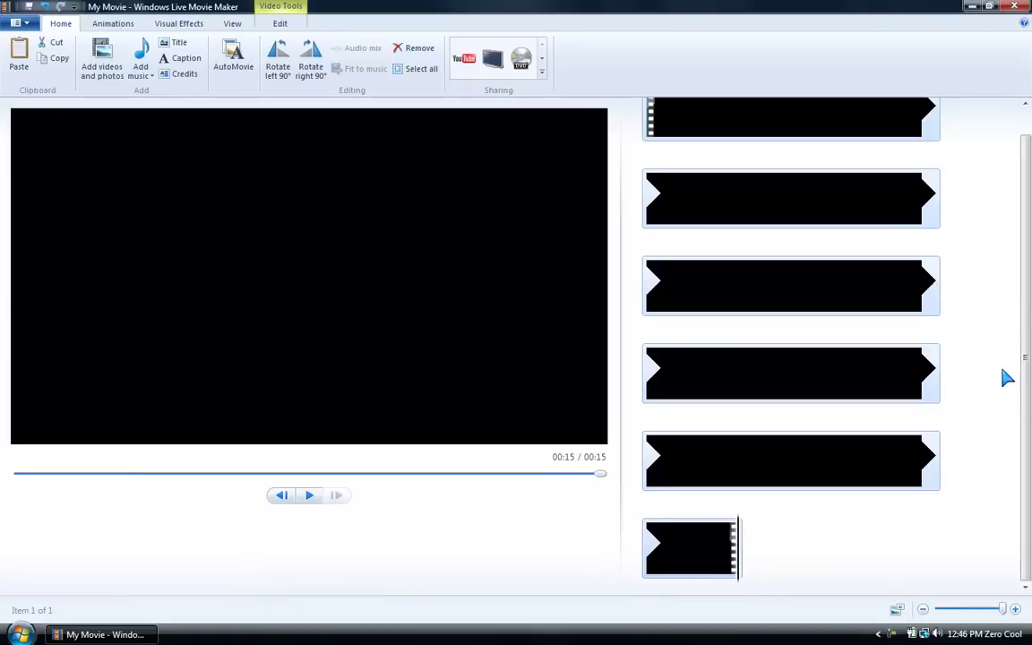
scroll(994, 430, "up", 1)
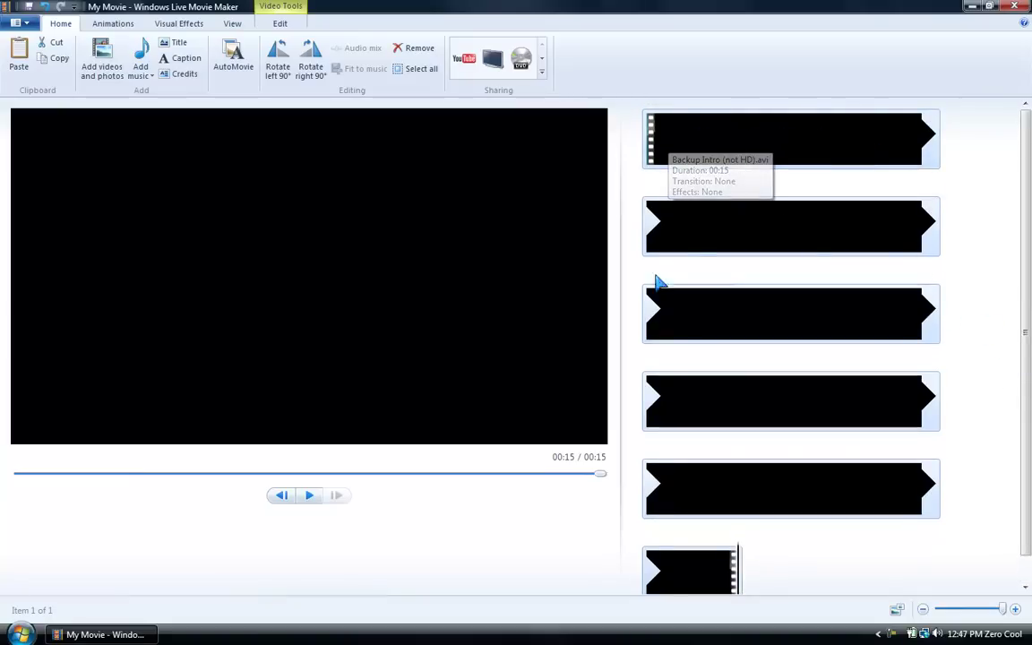
left_click(738, 148)
left_click_drag(724, 147, 669, 138)
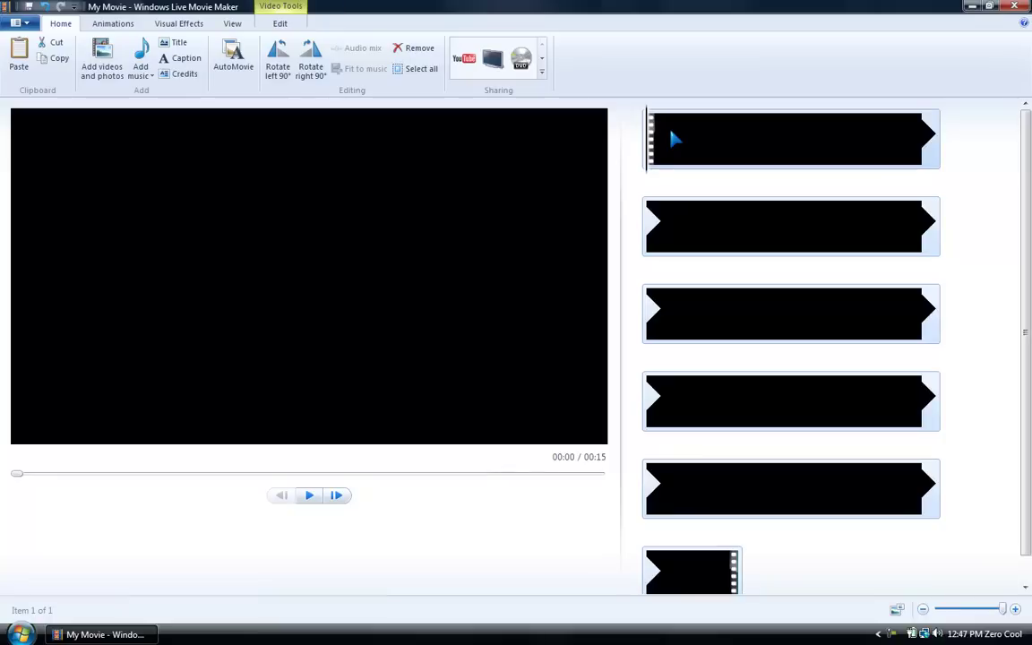
Save the movie as High-definition (720p) under the file name 'test intro'.
left_click(15, 22)
mouse_move(23, 209)
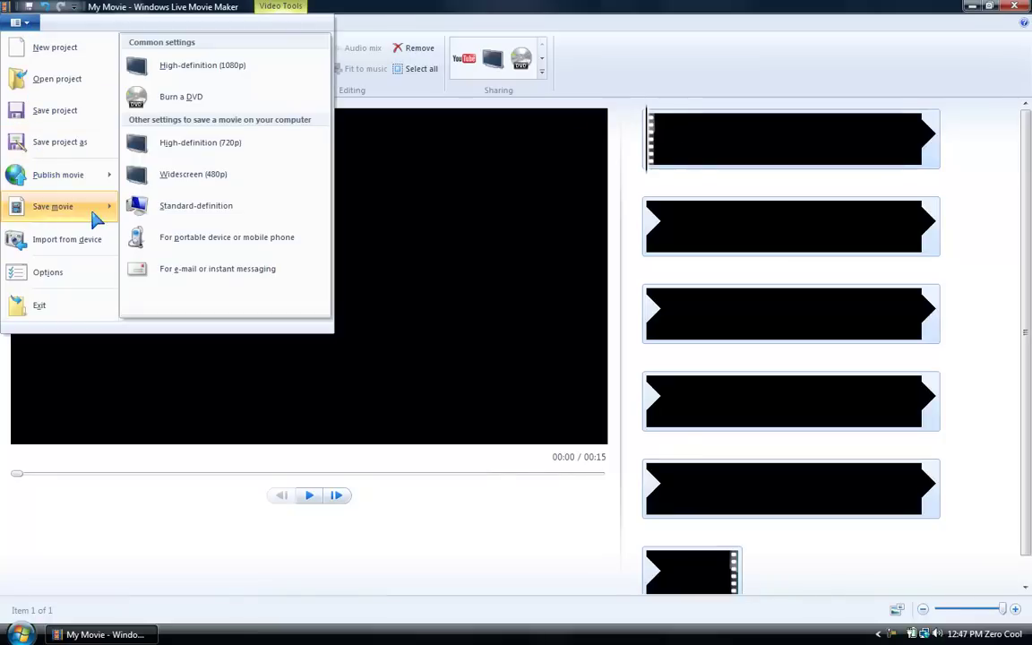
left_click(202, 147)
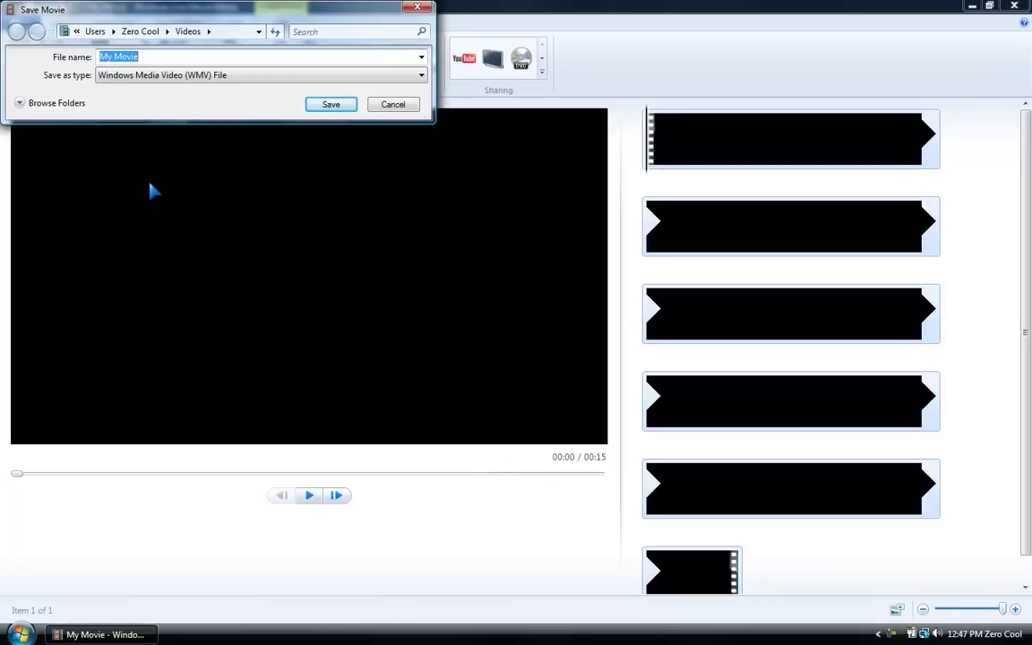
type("T")
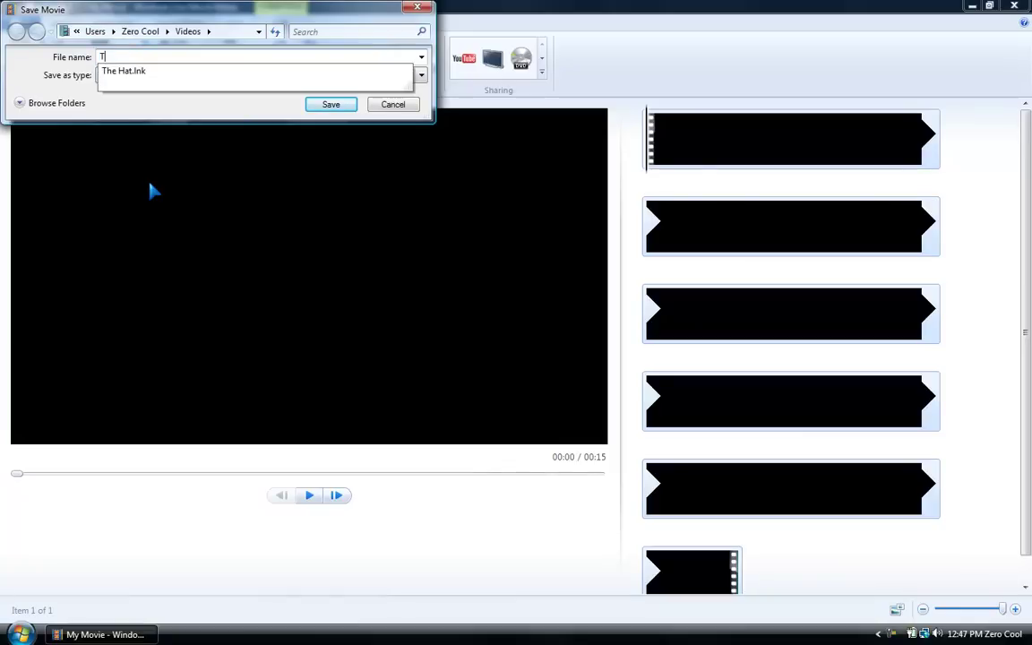
type("hest INtro")
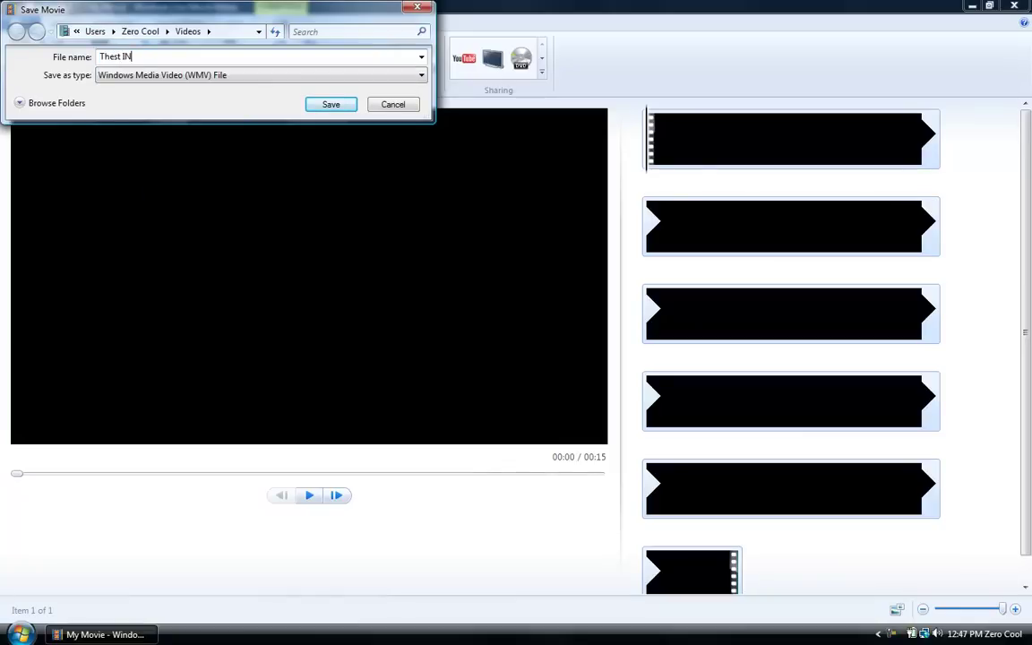
key("BackSpace")
key("BackSpace")
key("BackSpace")
key("BackSpace")
key("BackSpace")
key("BackSpace")
key("BackSpace")
key("BackSpace")
key("BackSpace")
key("BackSpace")
key("BackSpace")
type("test intro")
key("Return")
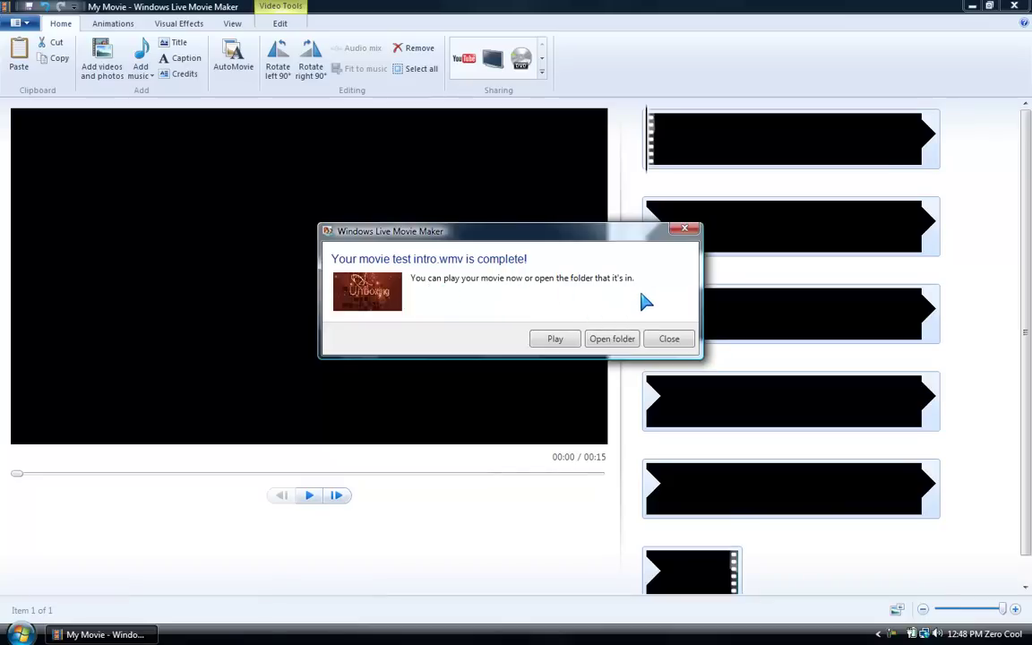
Dismiss the completion message, exit without saving project changes, and close the Start menu.
left_click(554, 340)
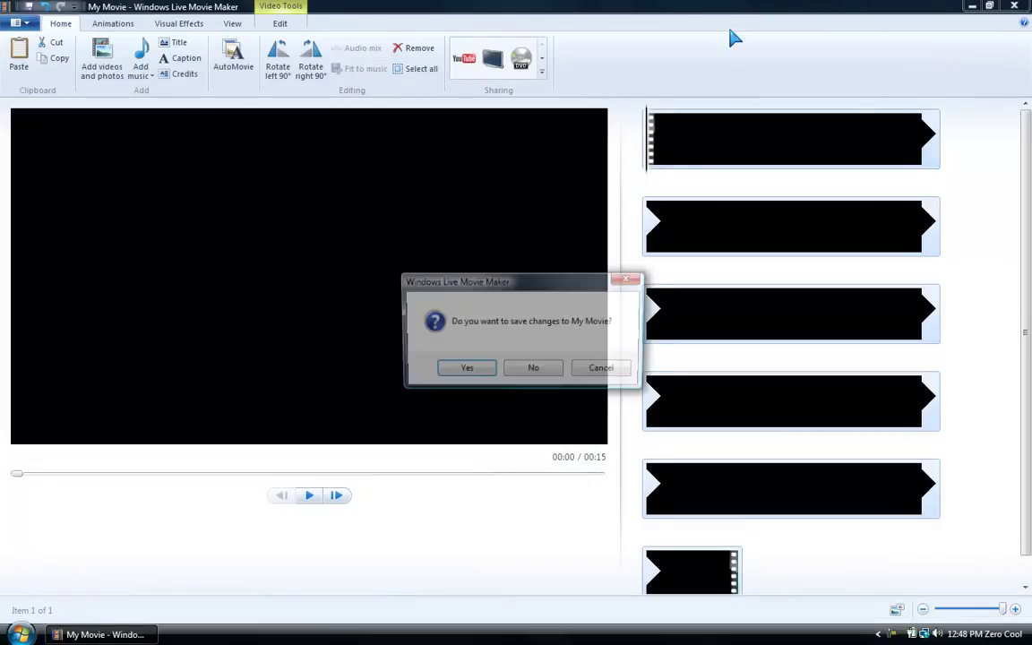
left_click(534, 369)
key("super")
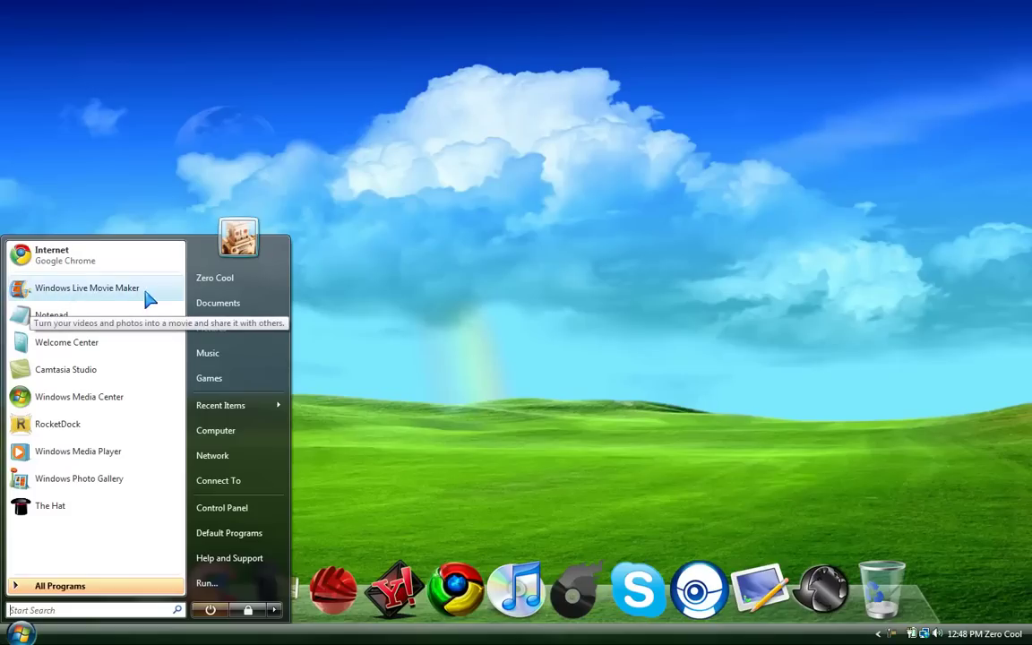
left_click(554, 201)
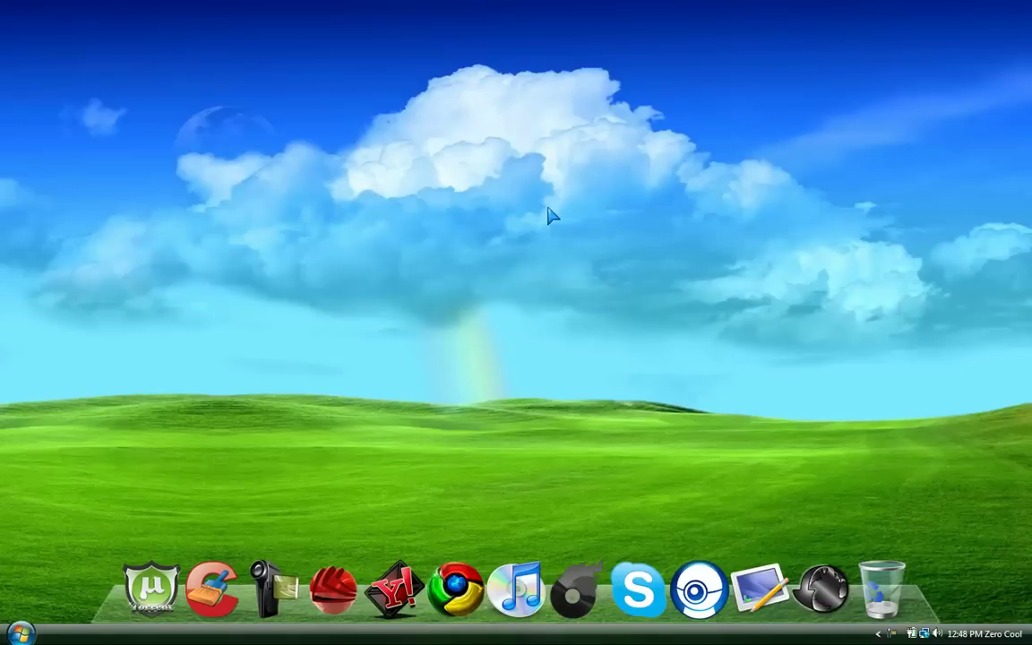